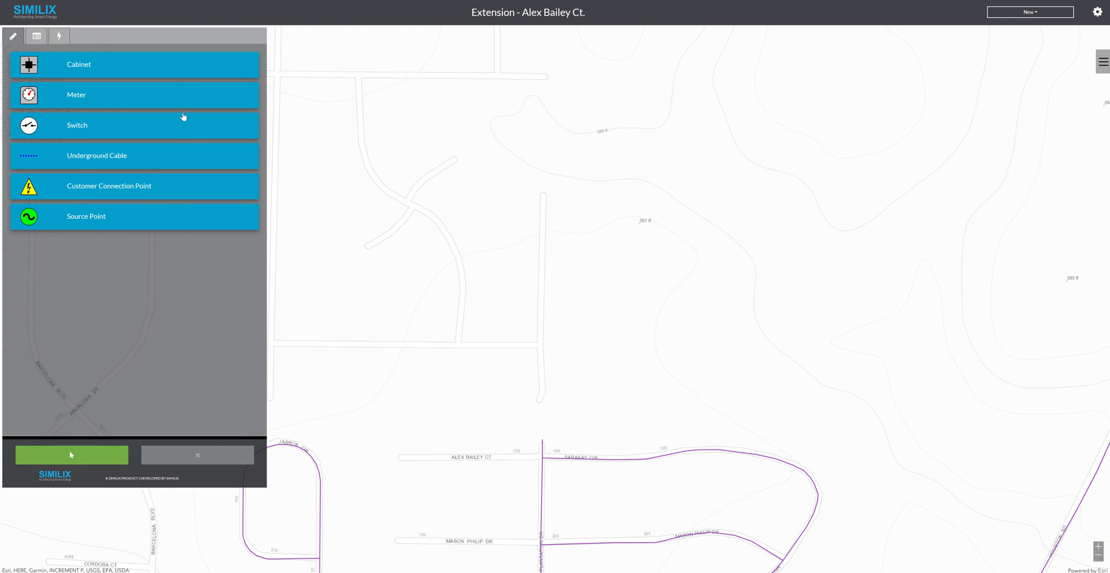
- Examine the power index options for customer connection points and the cross-section options for underground cable
click(120, 192)
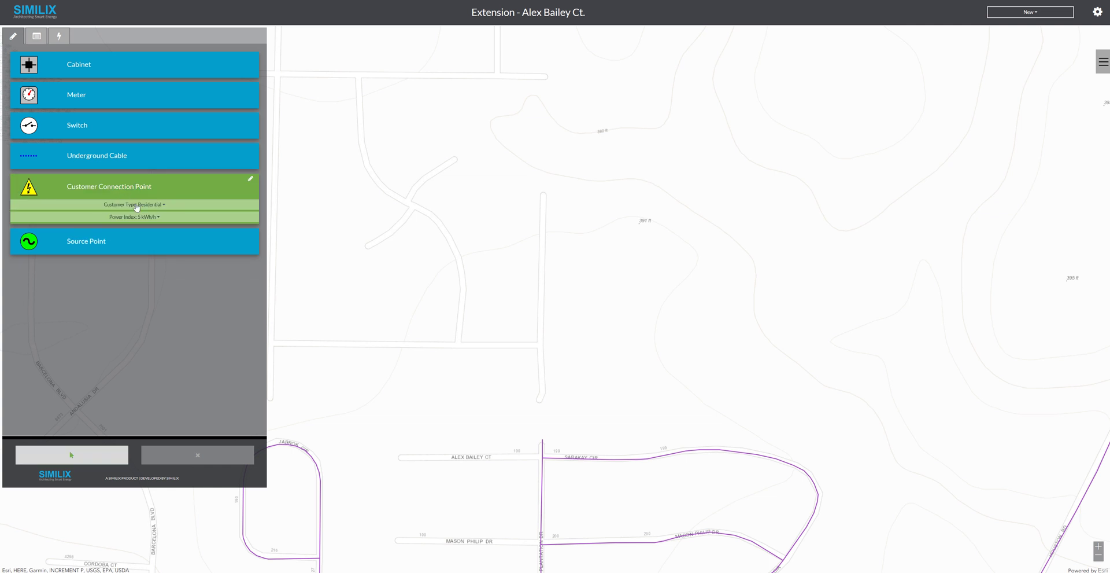
click(145, 218)
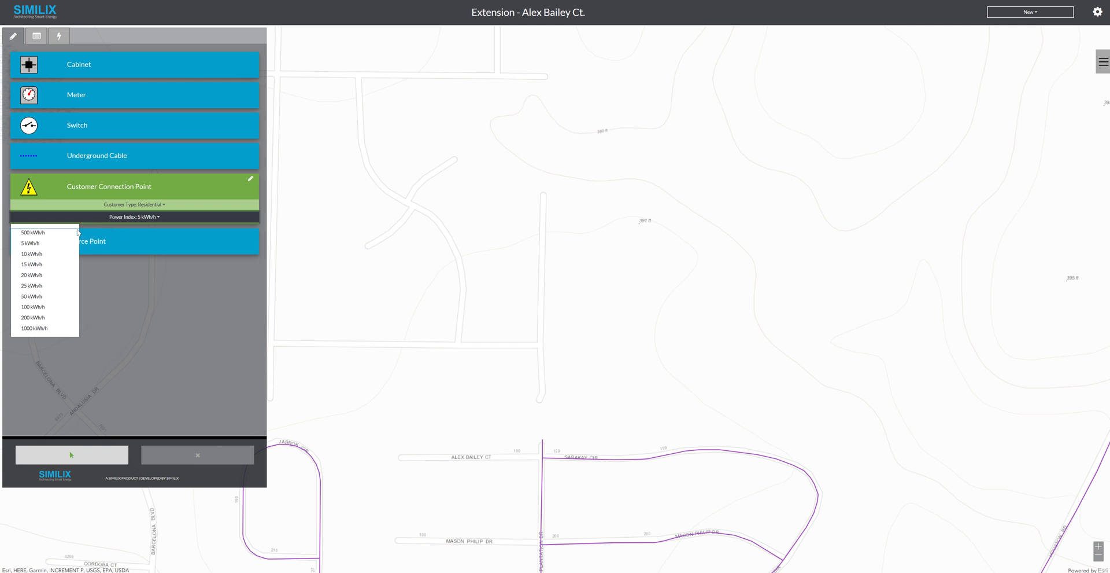
click(77, 160)
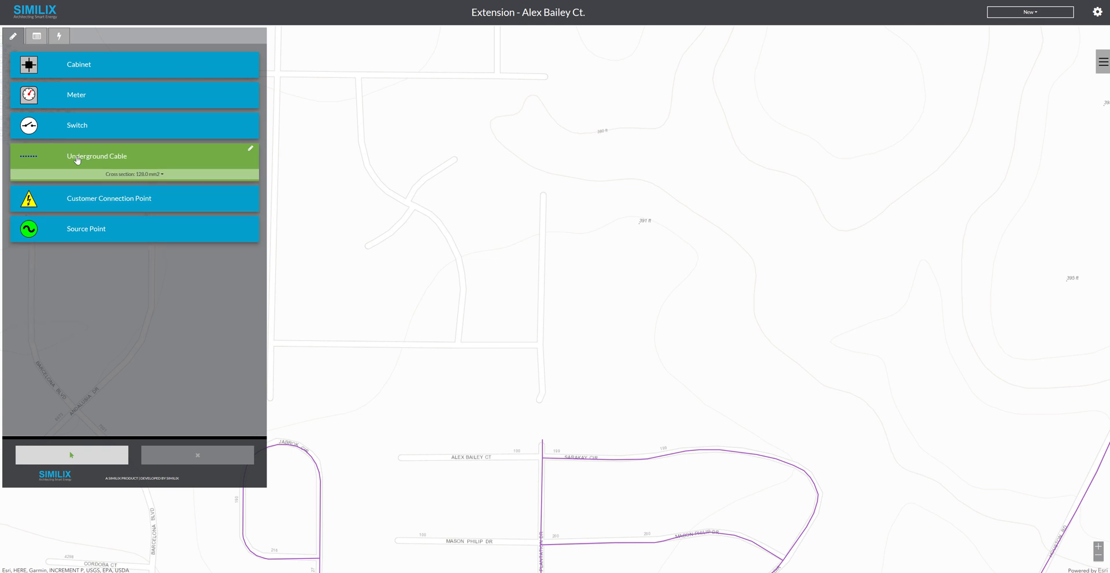
click(152, 178)
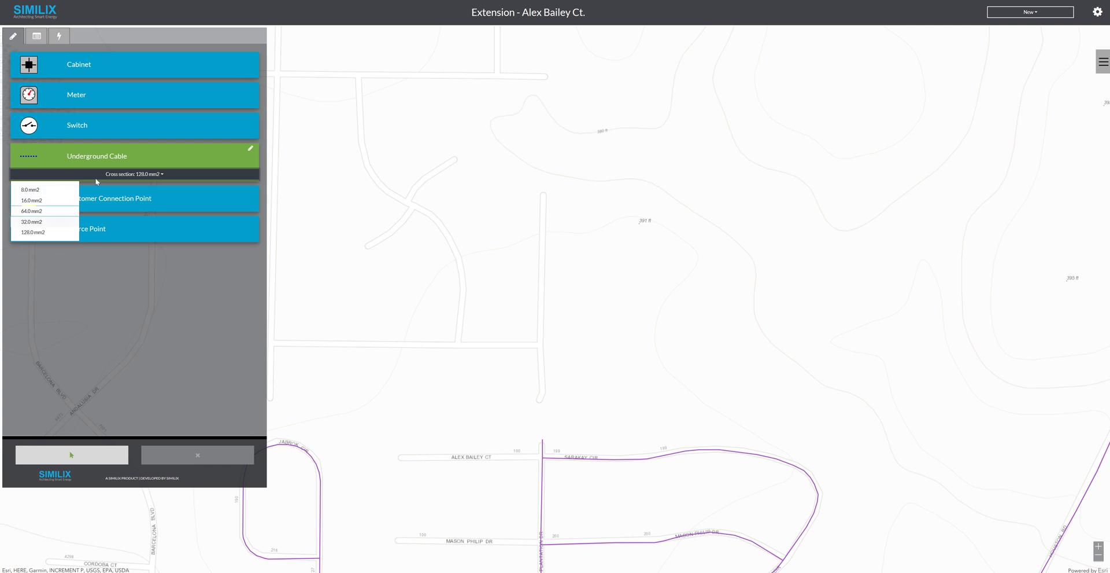
click(115, 156)
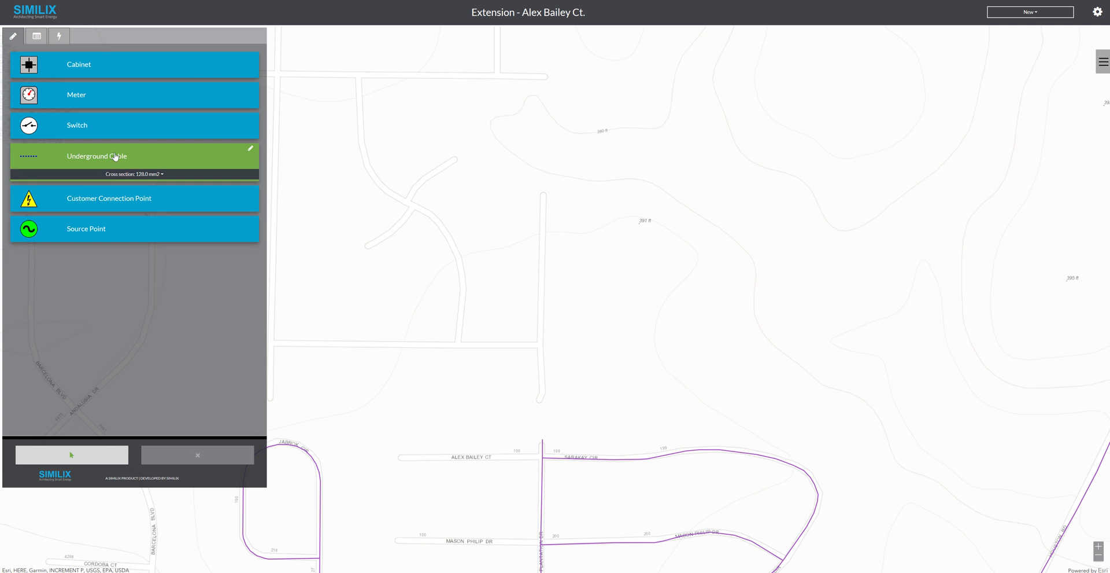
- Place three residential 5 kWh/h customer connection points around the unnamed north-south street and one 10 kWh/h point far to its east
click(173, 201)
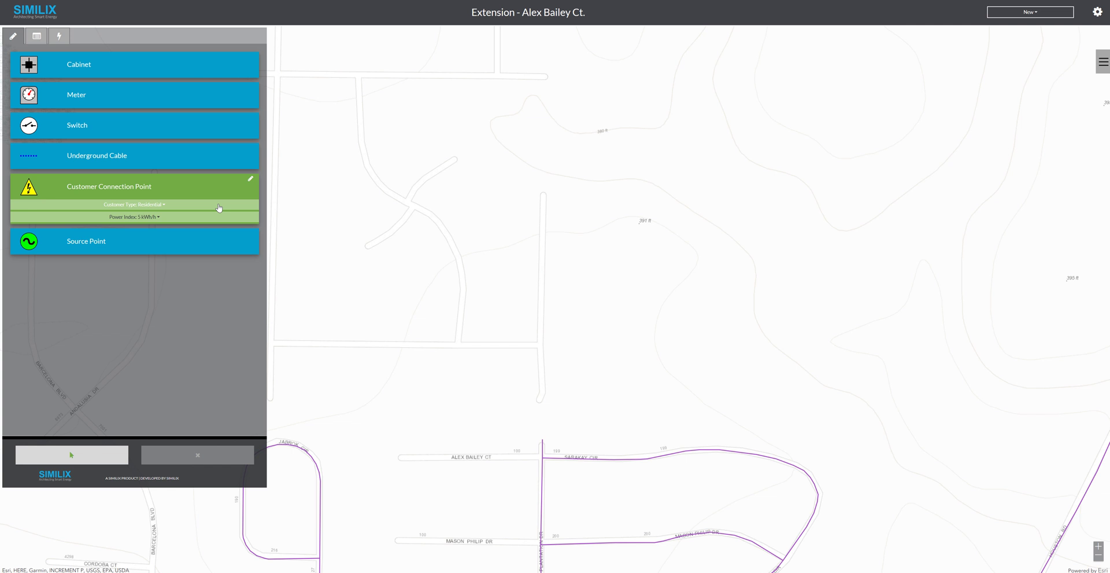
click(462, 366)
click(152, 220)
click(52, 253)
click(831, 343)
- Place a 220 V source point at the north end of the existing line and two single-house cabinets along the street north of it
click(160, 245)
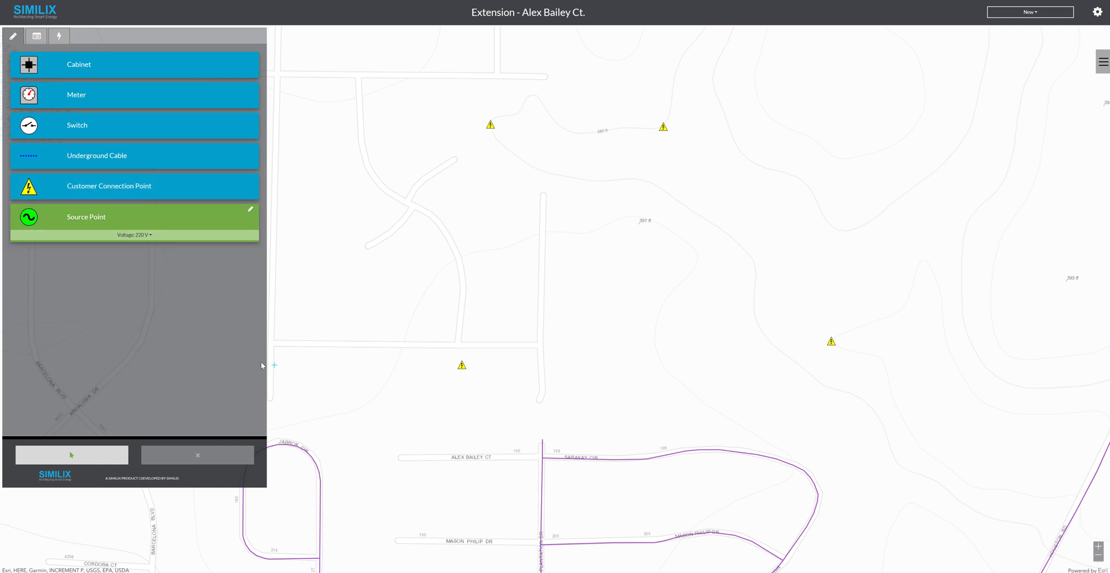
click(543, 441)
click(116, 71)
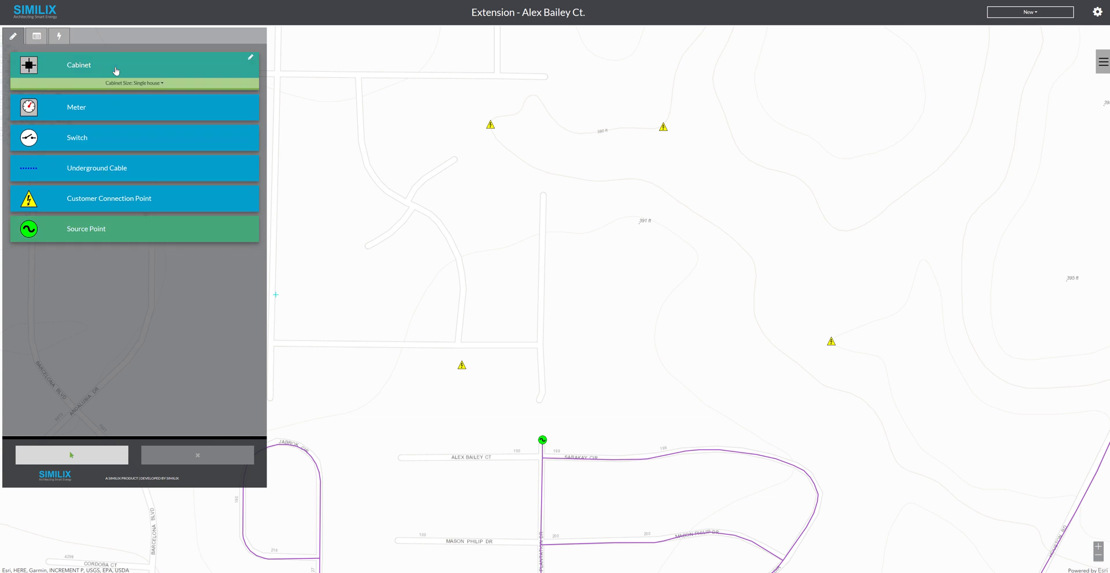
click(539, 371)
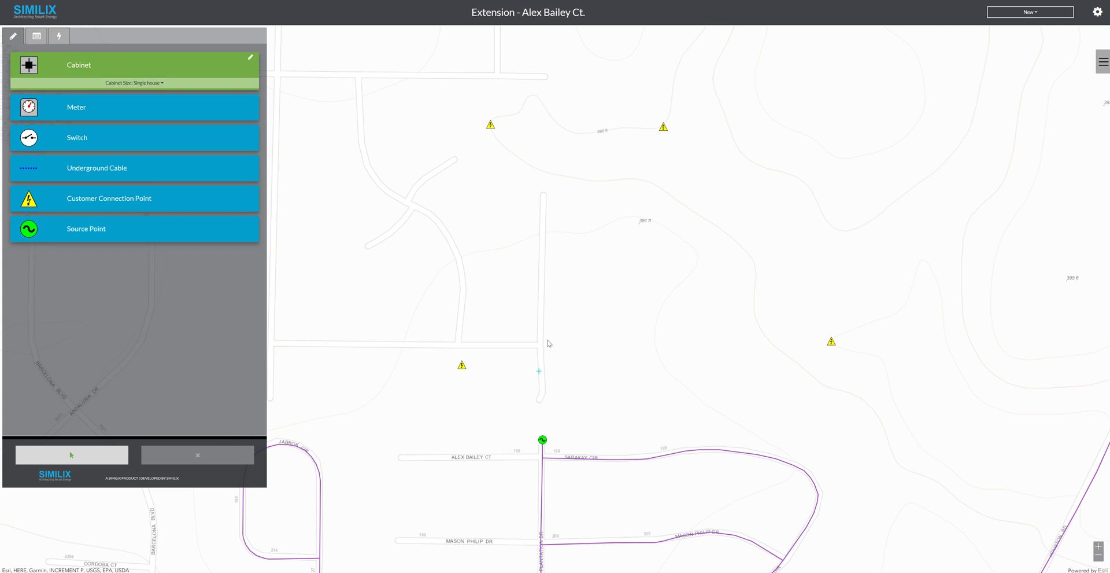
click(543, 199)
- Connect the source point to the southern cabinet with 128.0 mm2 underground cable and link the two cabinets with 64.0 mm2 cable
click(125, 177)
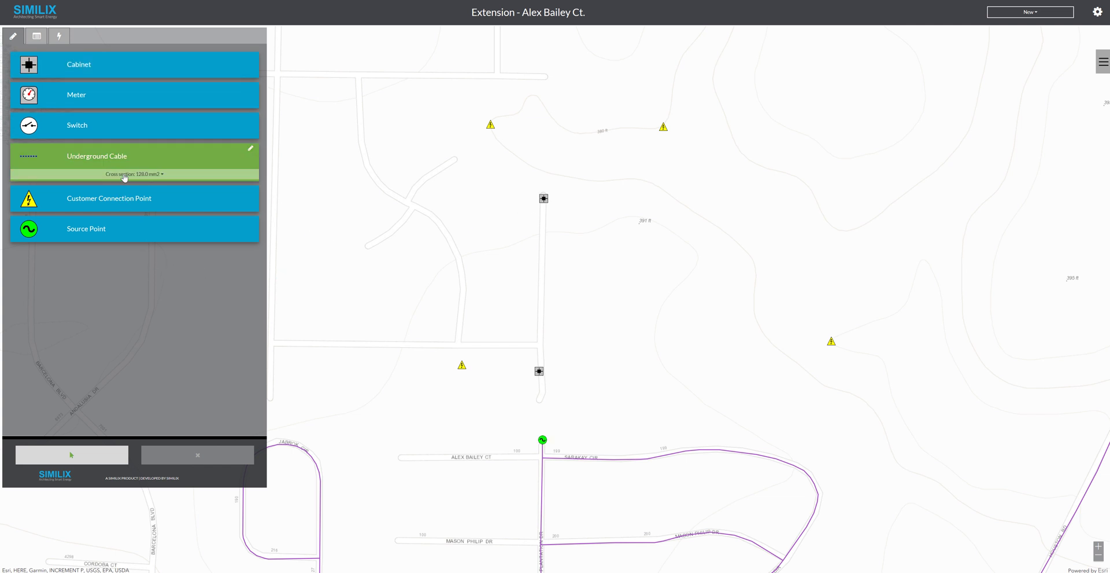
click(542, 440)
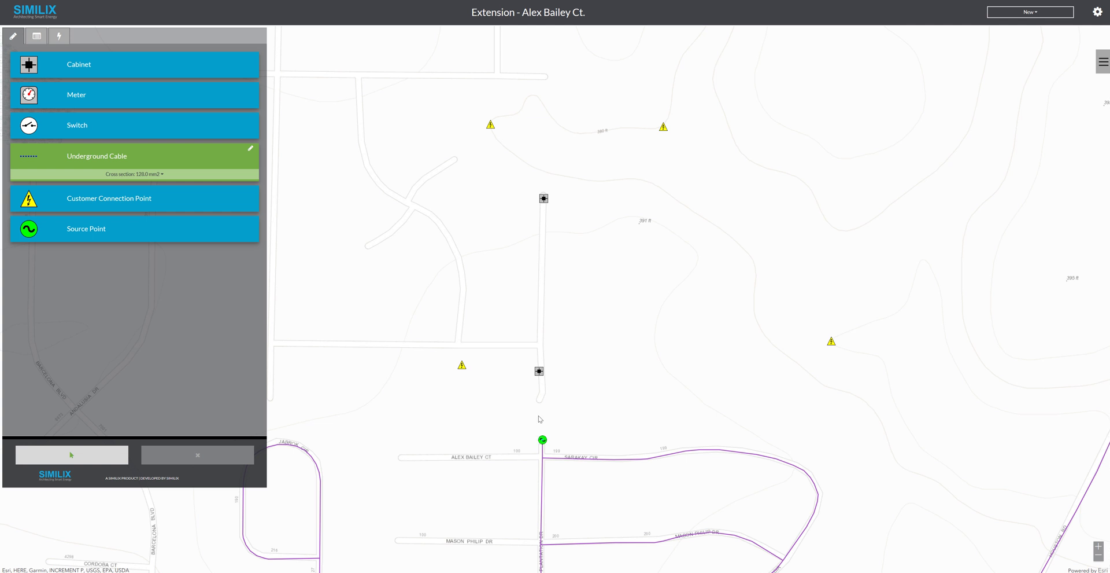
click(540, 373)
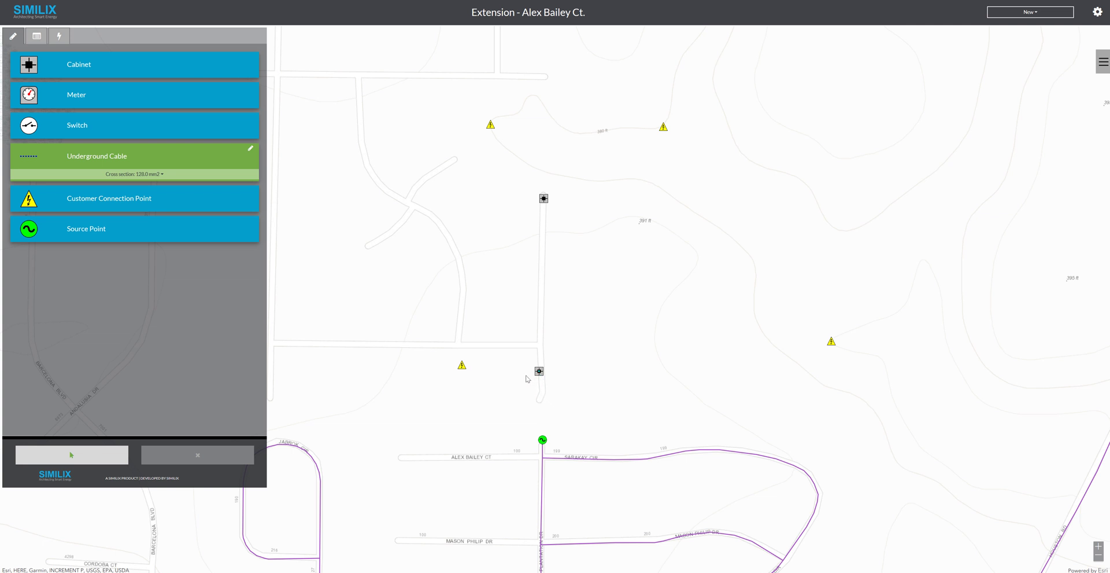
click(162, 175)
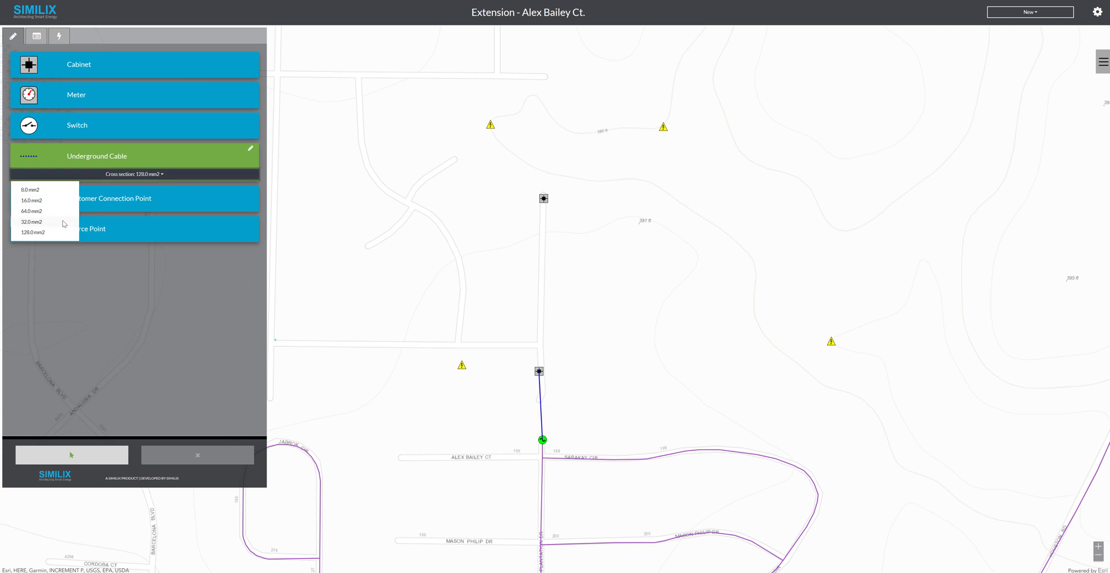
click(57, 217)
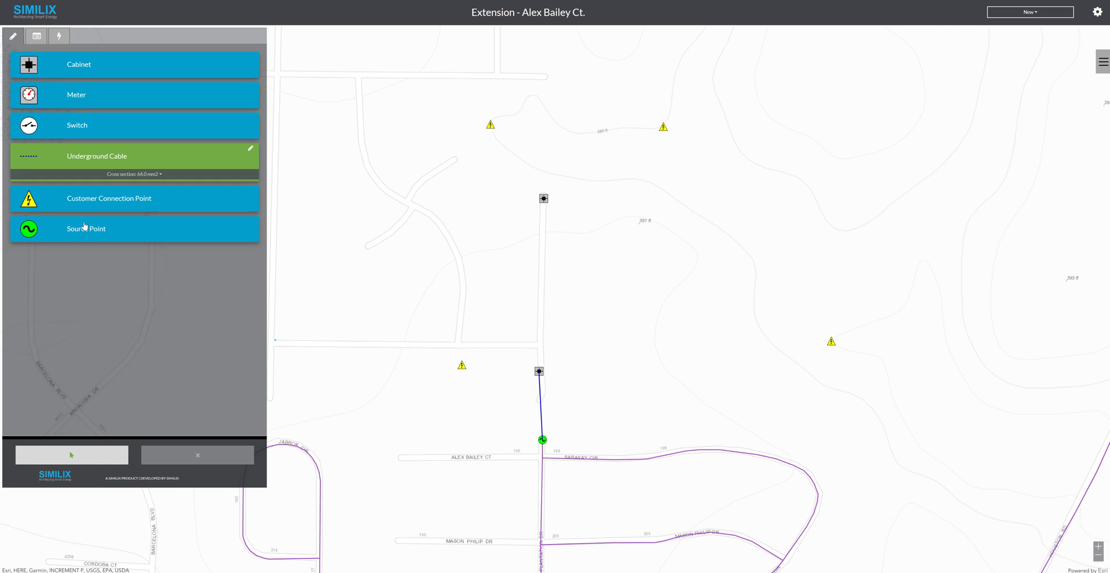
click(539, 371)
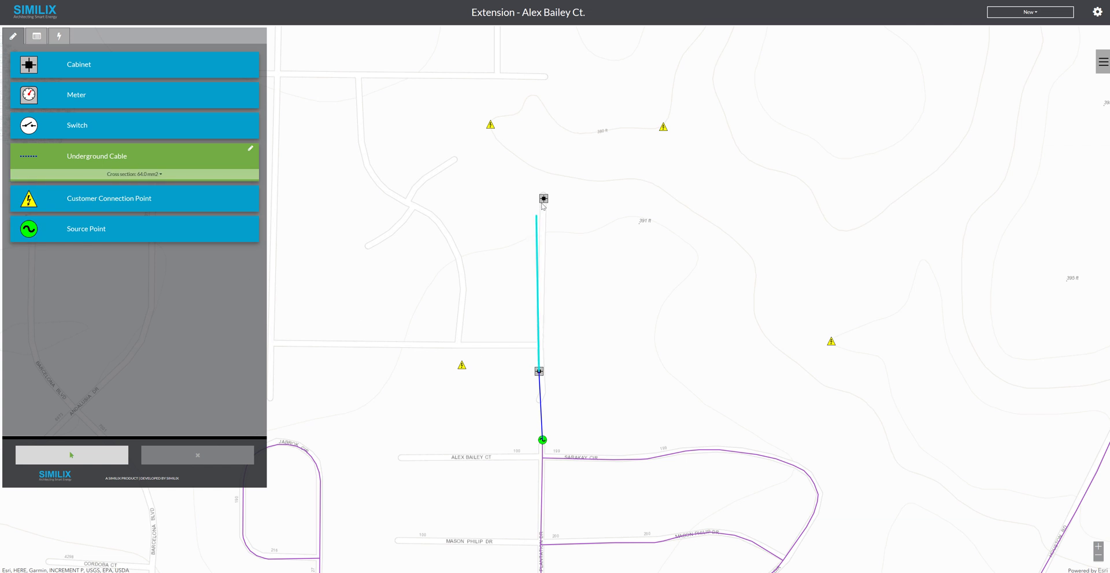
click(543, 200)
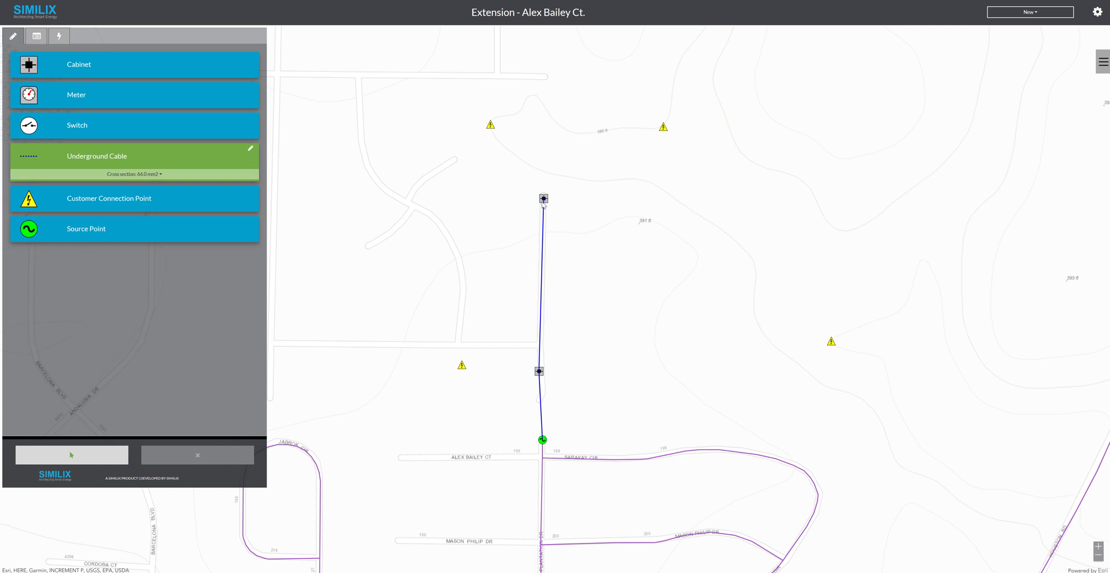
- Connect the western customer point to the southern cabinet and the other three customer points to the northern cabinet with 16.0 mm2 underground cable
click(168, 177)
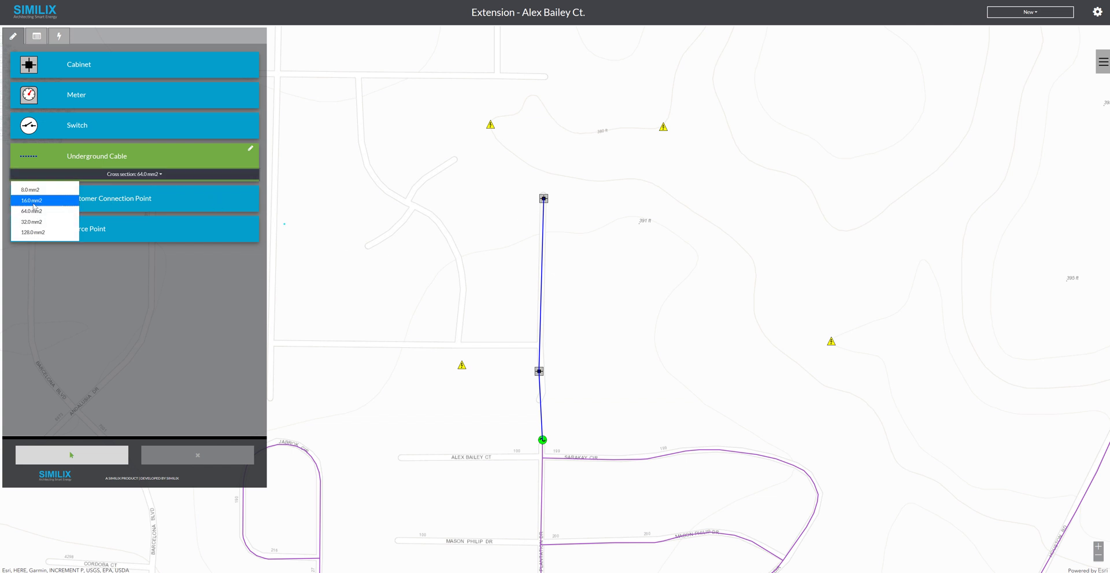
click(36, 201)
click(540, 372)
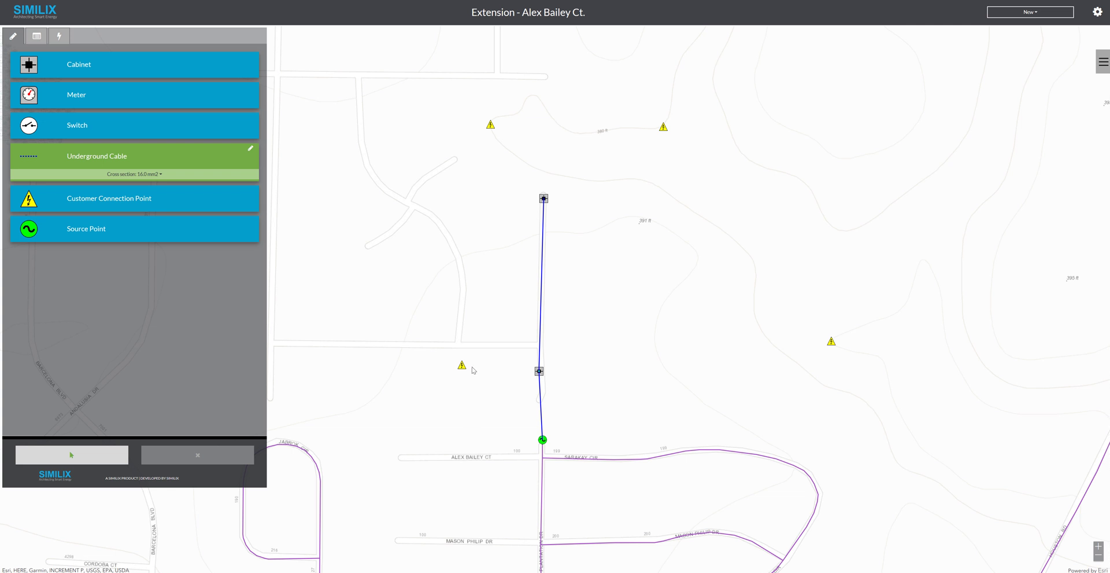
click(463, 365)
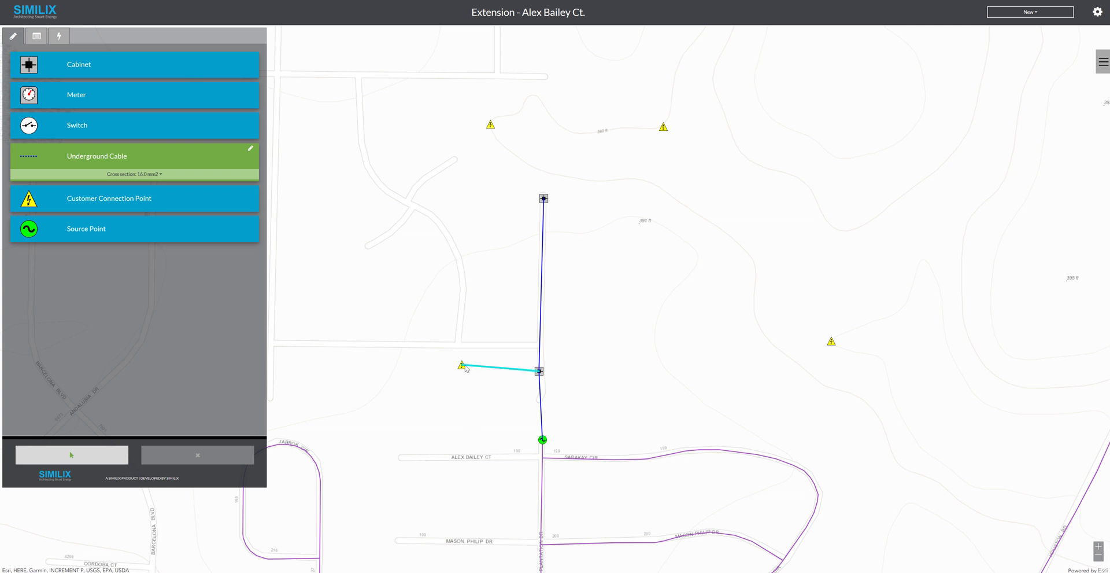
click(544, 198)
click(543, 199)
click(664, 126)
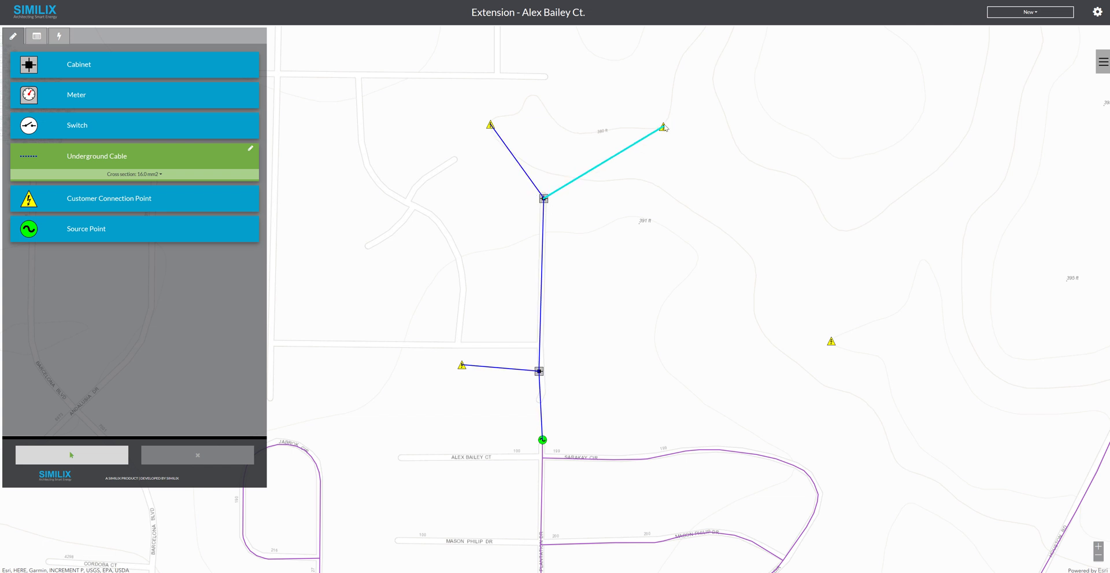
click(543, 199)
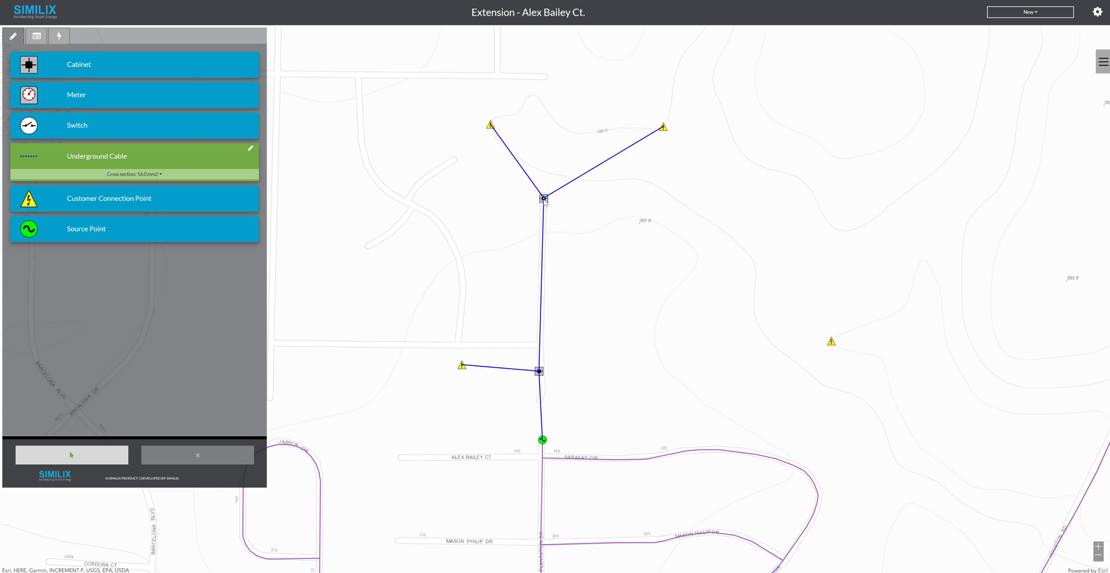
click(831, 343)
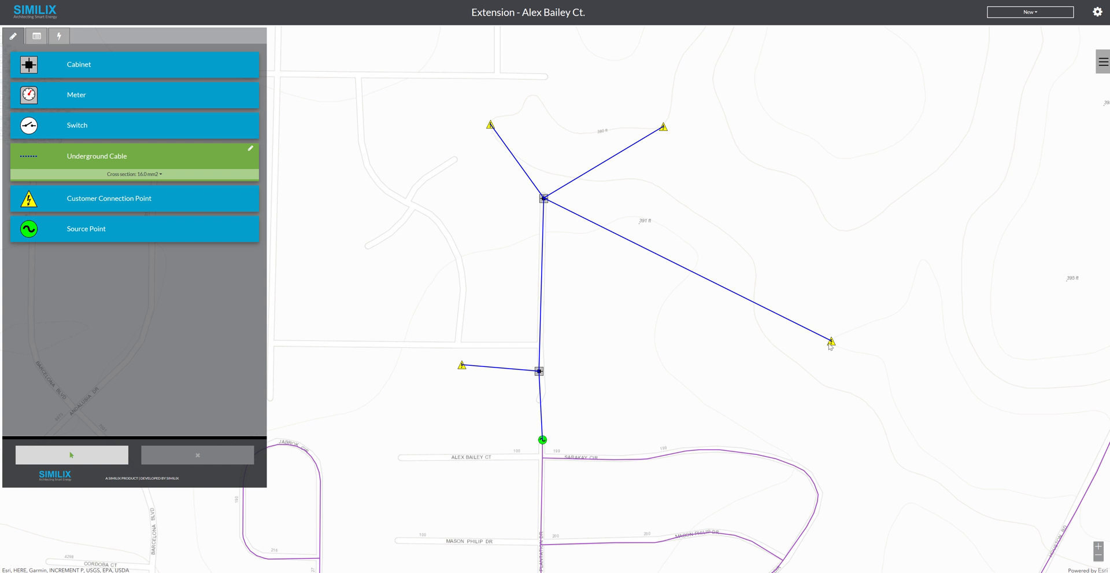
- Open the electrical calculation results and locate individual end points and conductors on the map to review voltage drop and load
click(53, 41)
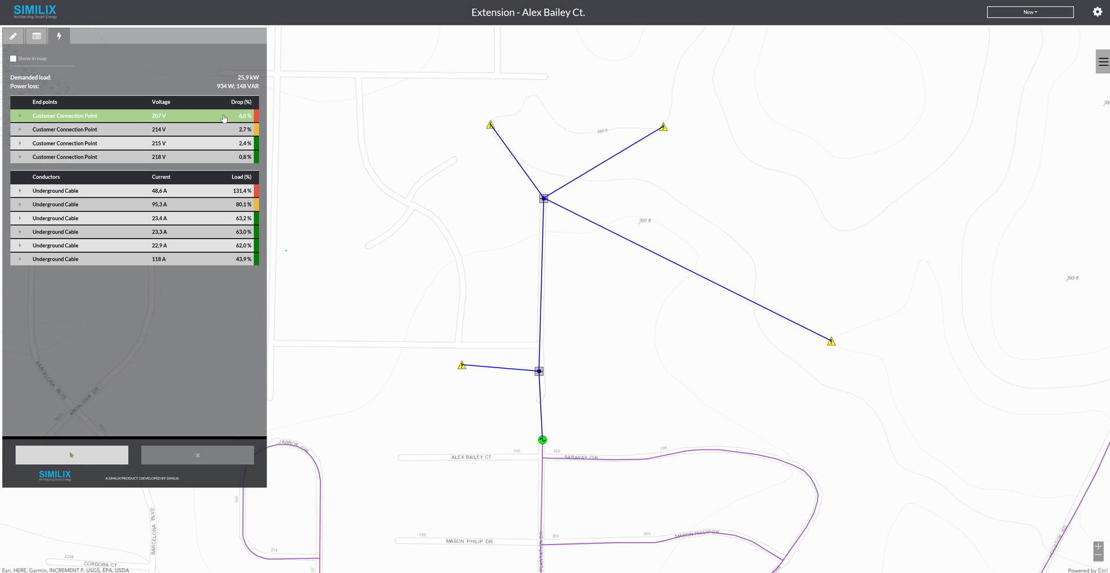
click(219, 119)
click(215, 131)
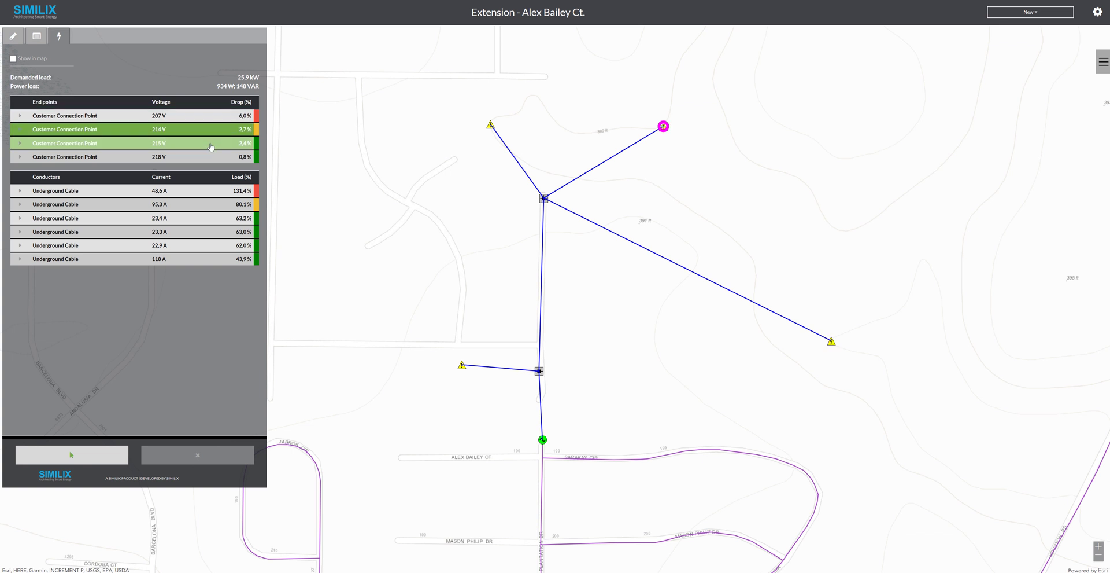
click(211, 146)
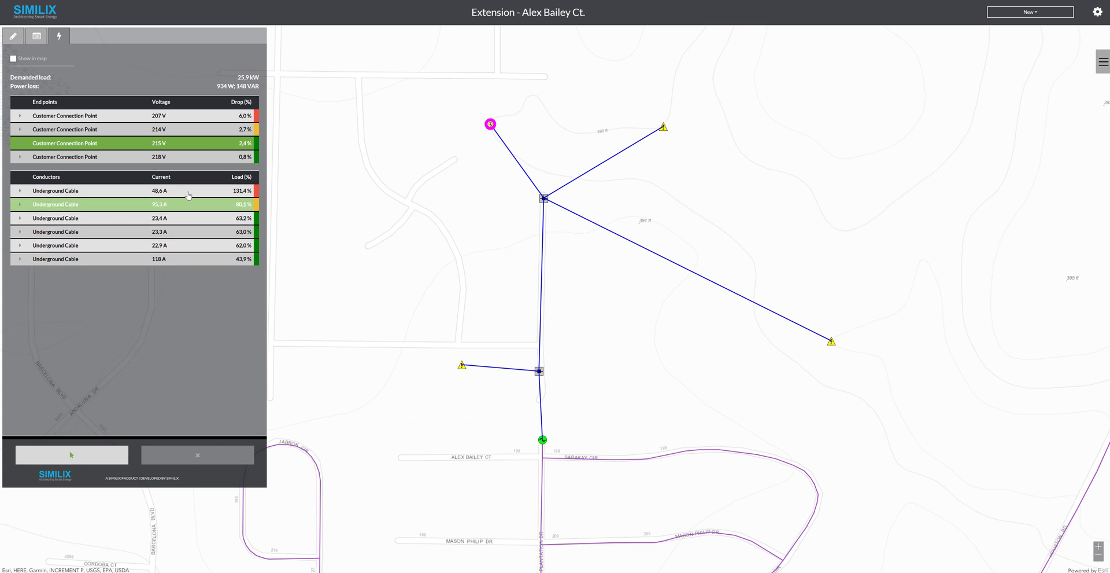
click(205, 209)
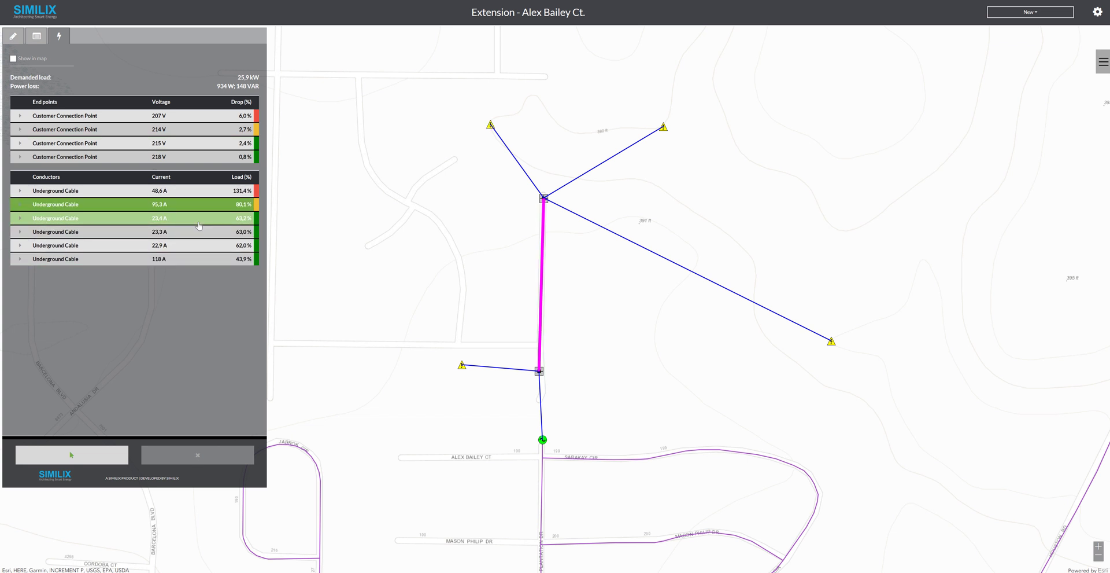
click(199, 225)
click(198, 232)
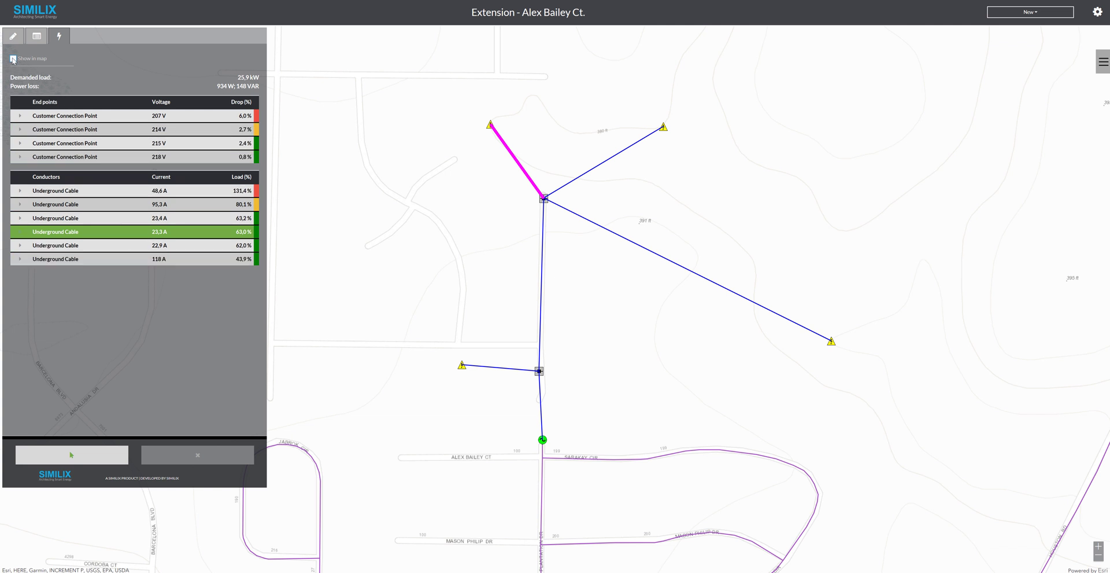
- Show the calculation results on the map and expand the details of the 23,4 A and 23,3 A cables and the 215 V connection point
click(13, 59)
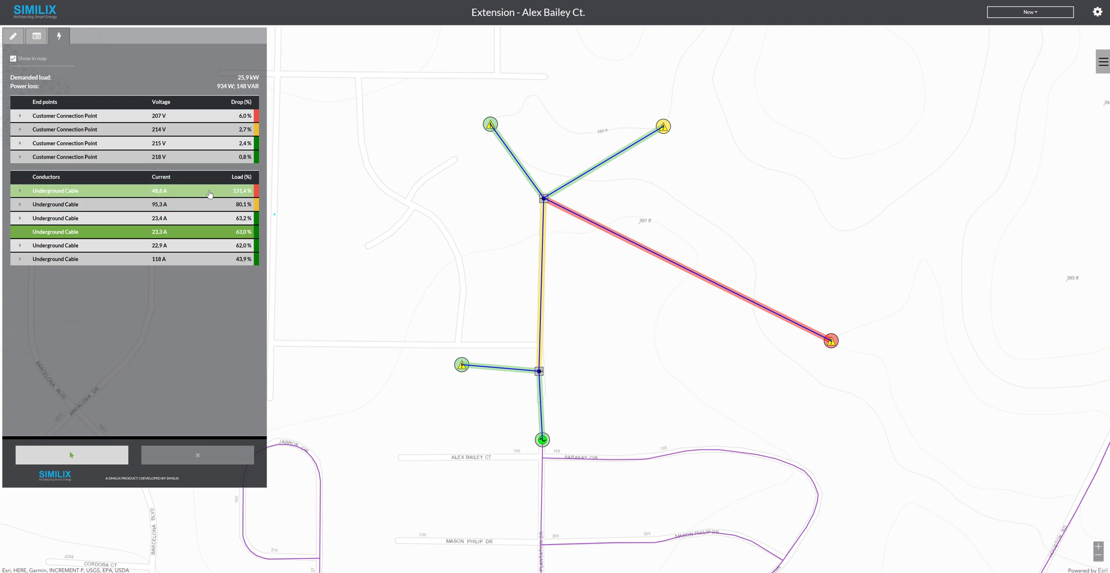
click(209, 193)
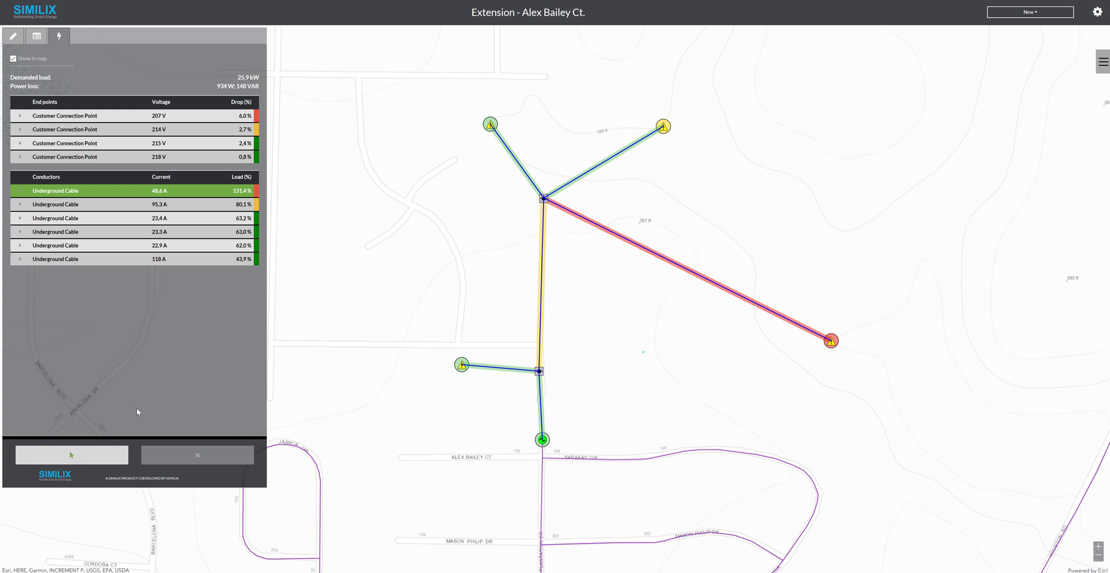
click(114, 457)
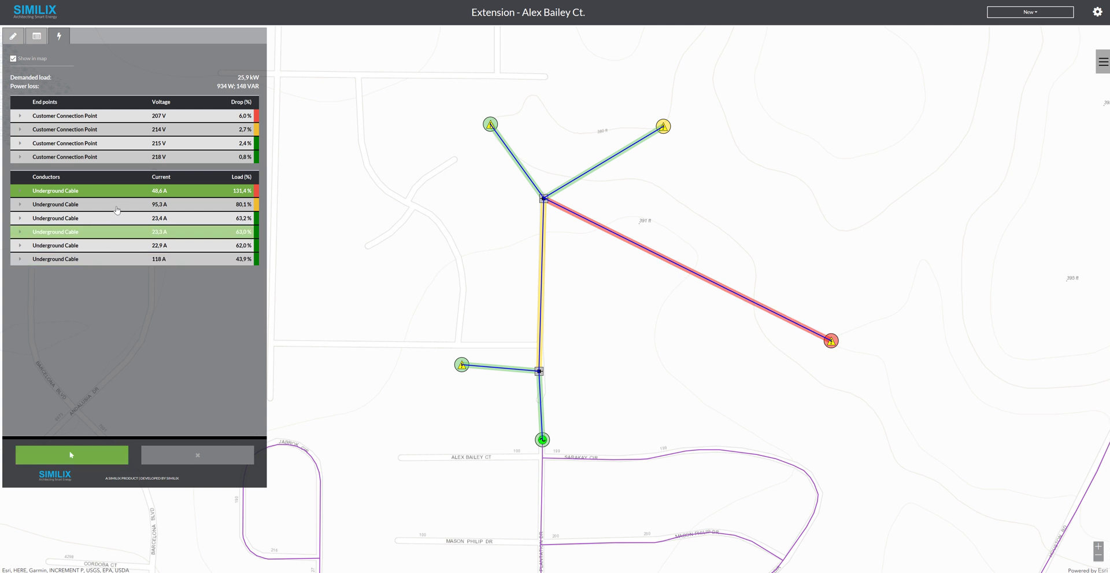
click(116, 206)
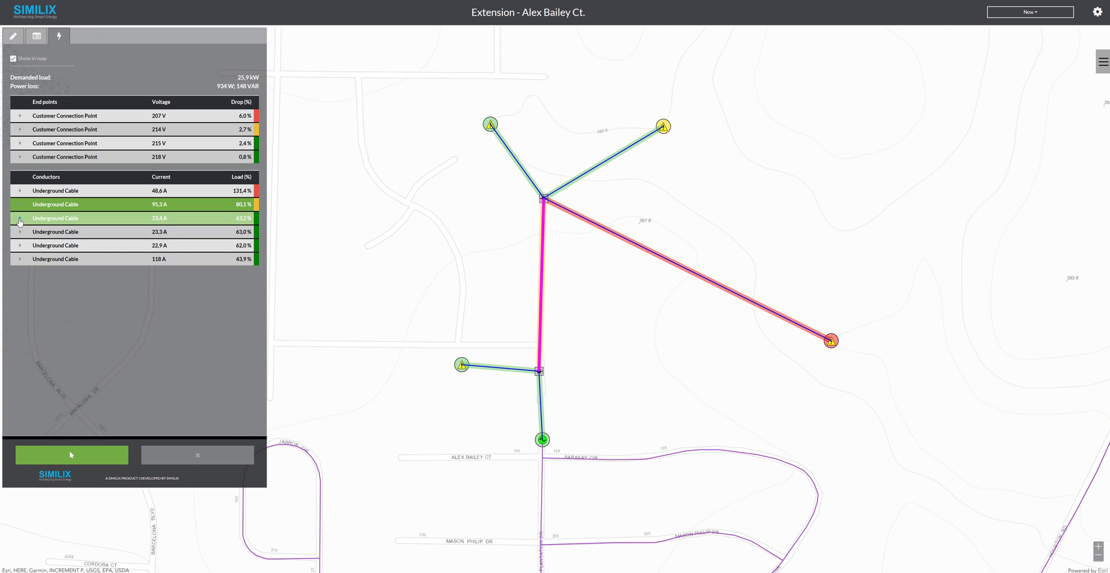
click(19, 219)
click(19, 252)
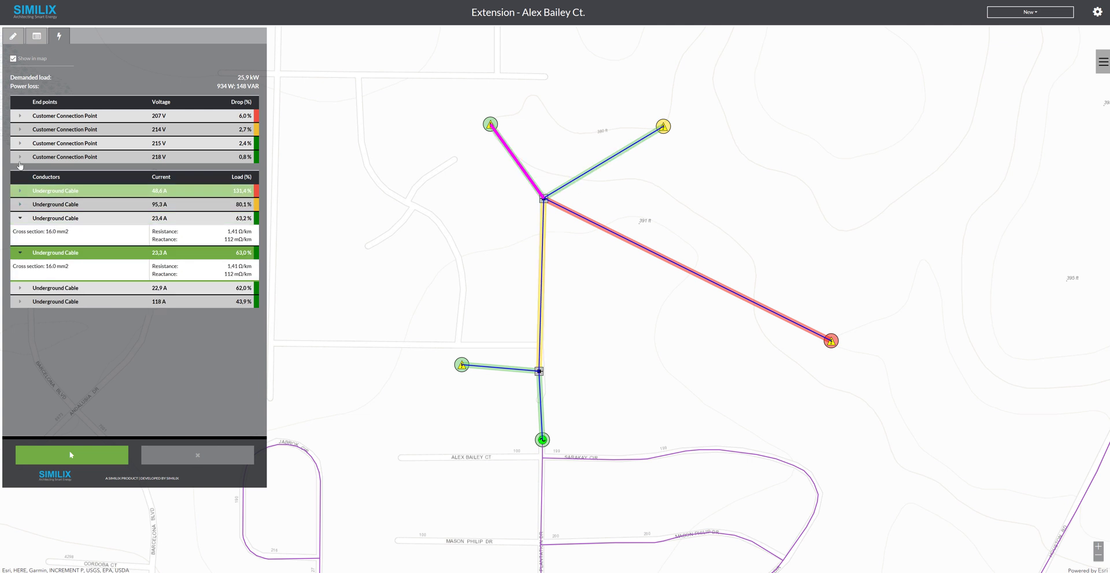
click(20, 145)
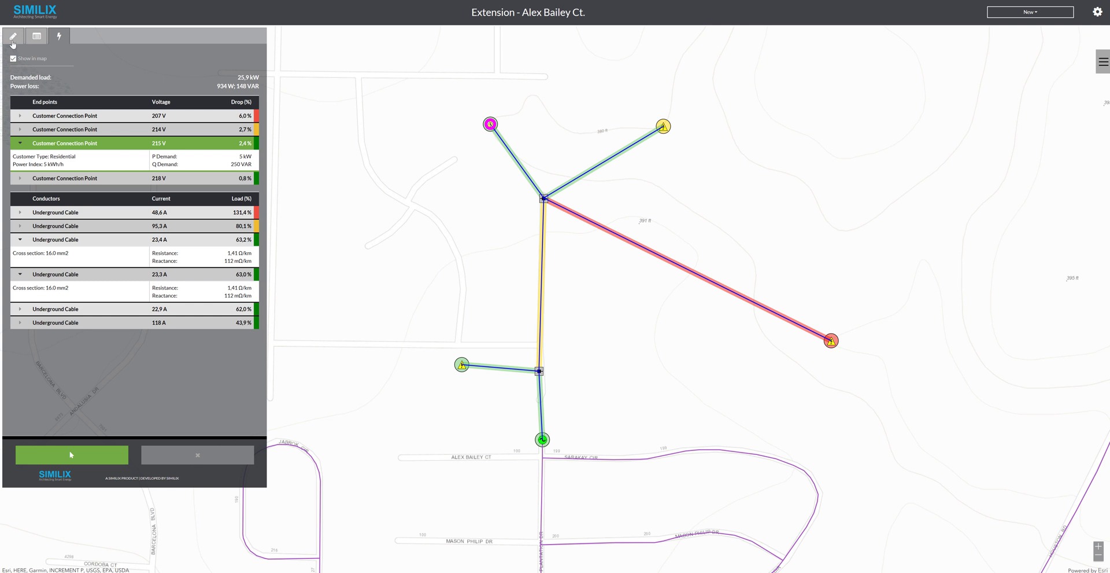
- Delete the overloaded underground cable between the northern cabinet and the eastern customer connection point
click(13, 38)
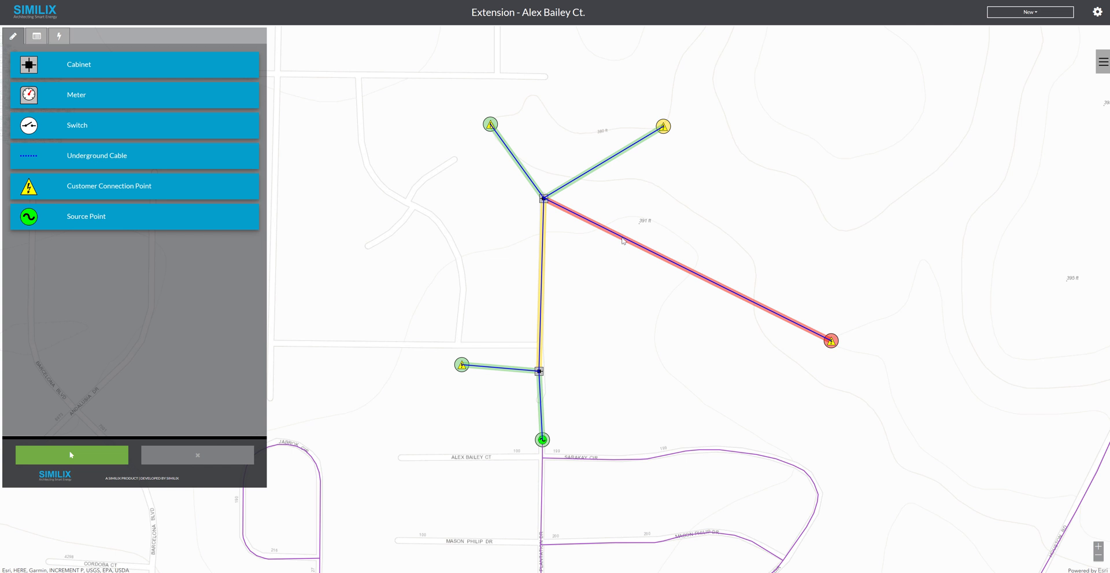
click(623, 240)
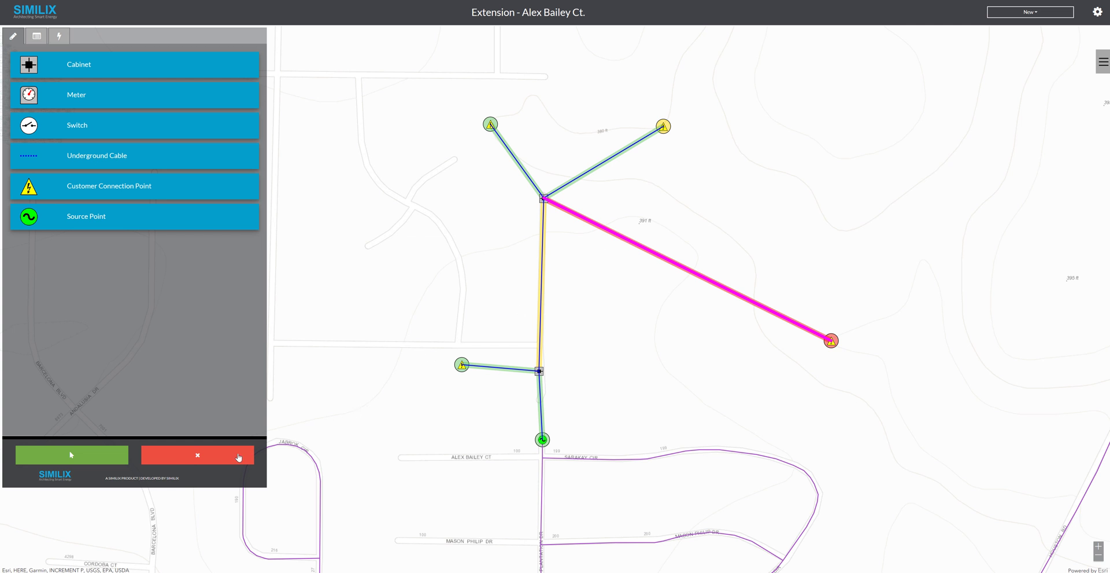
click(238, 457)
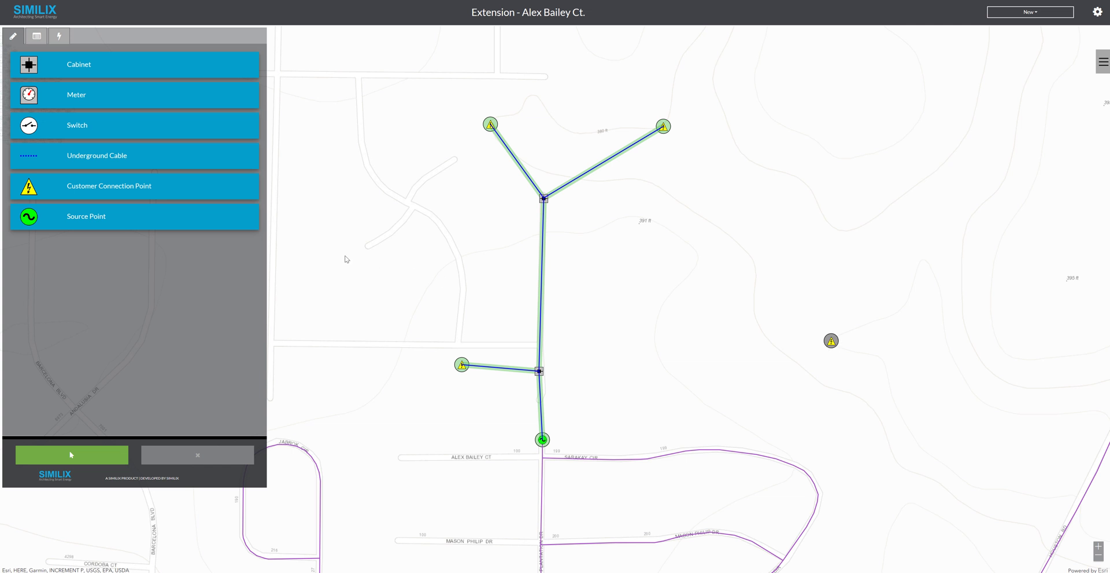
- Connect the southern cabinet to the eastern customer connection point with 32.0 mm2 underground cable
click(155, 163)
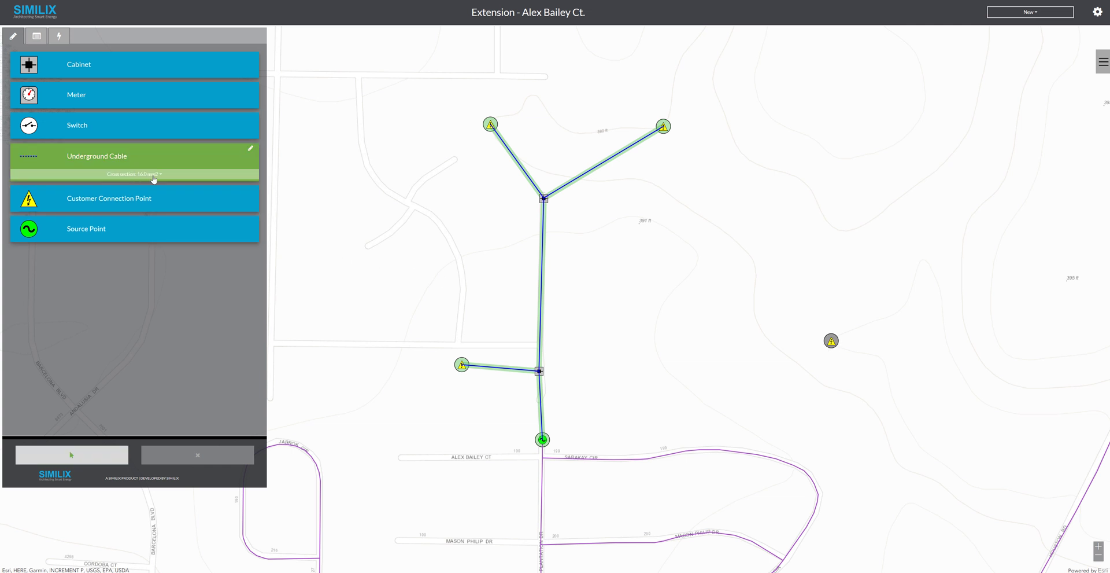
click(153, 175)
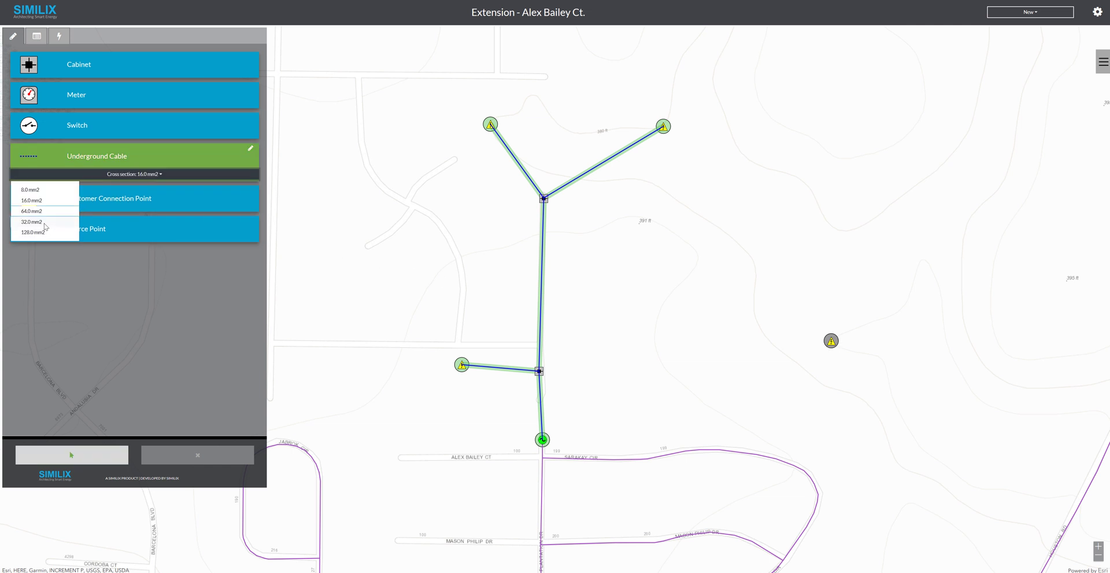
click(32, 222)
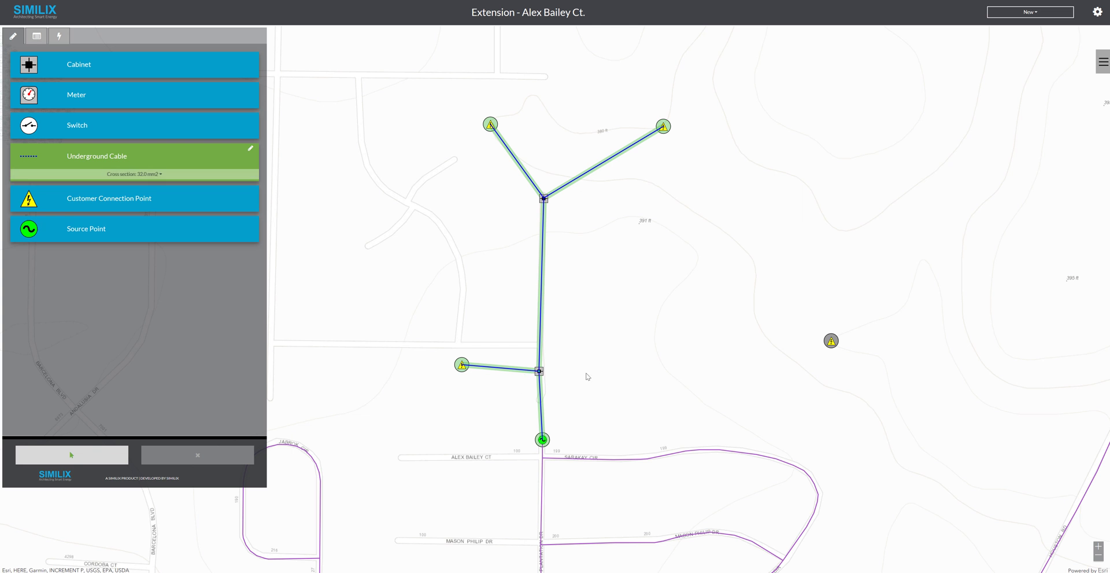
drag(588, 376, 831, 341)
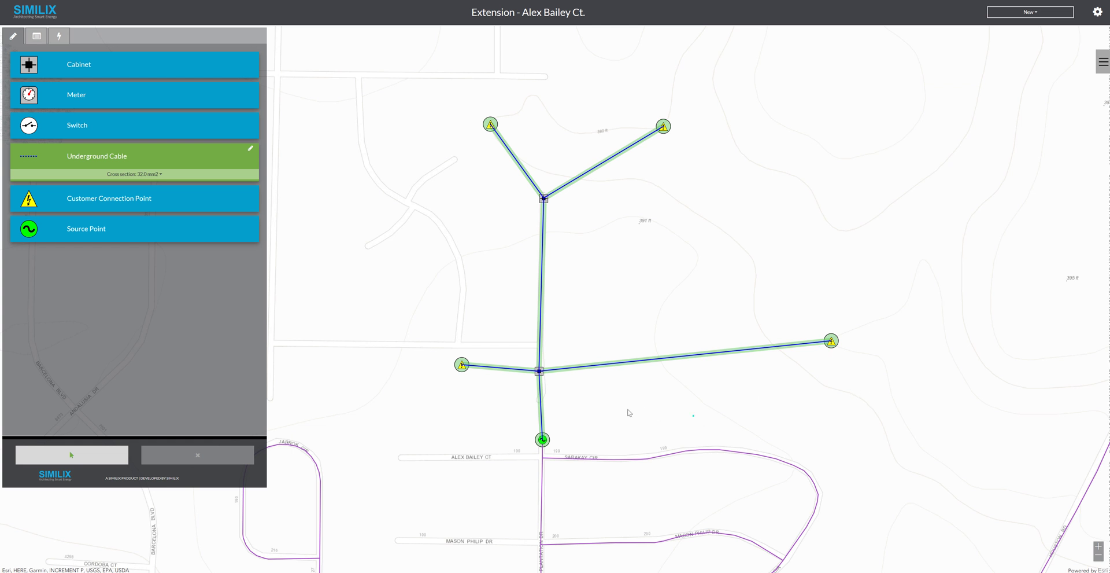
- Place three residential customer connection points with a 5 kWh/h power index around the western part of Alex Bailey Ct
click(204, 203)
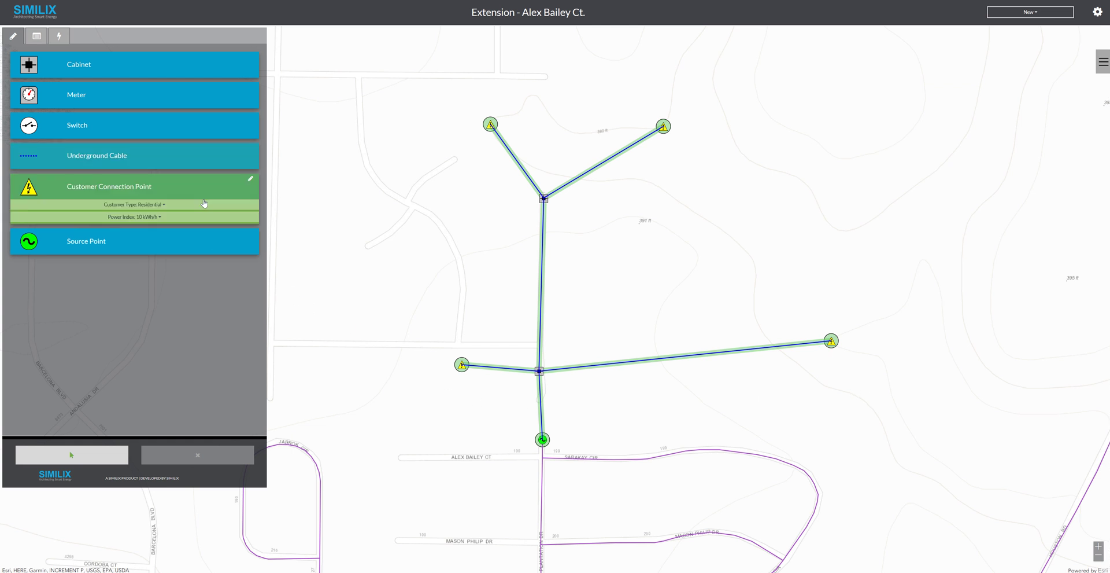
click(168, 220)
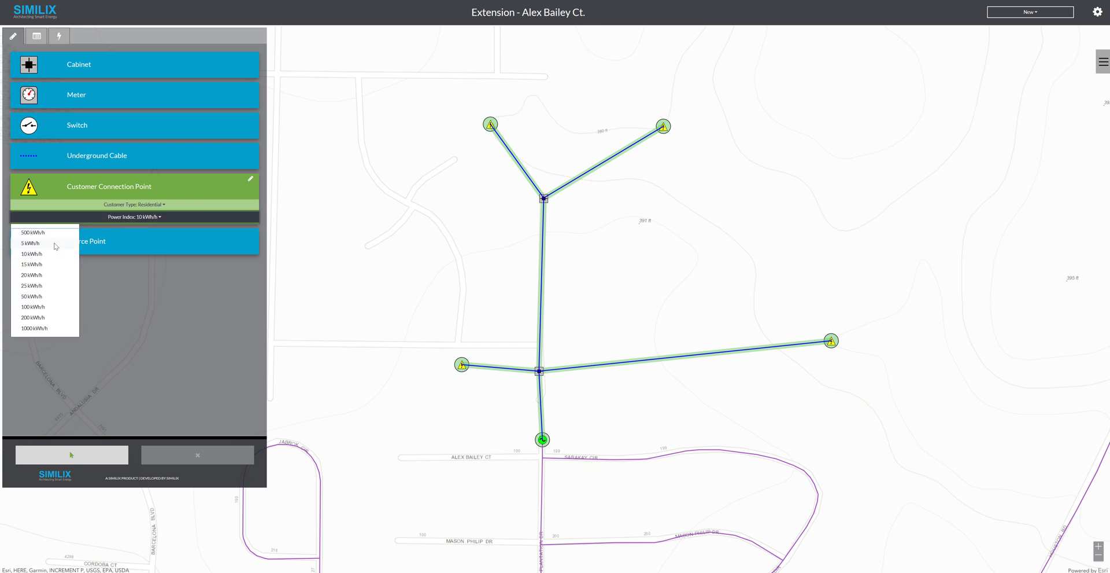
click(61, 248)
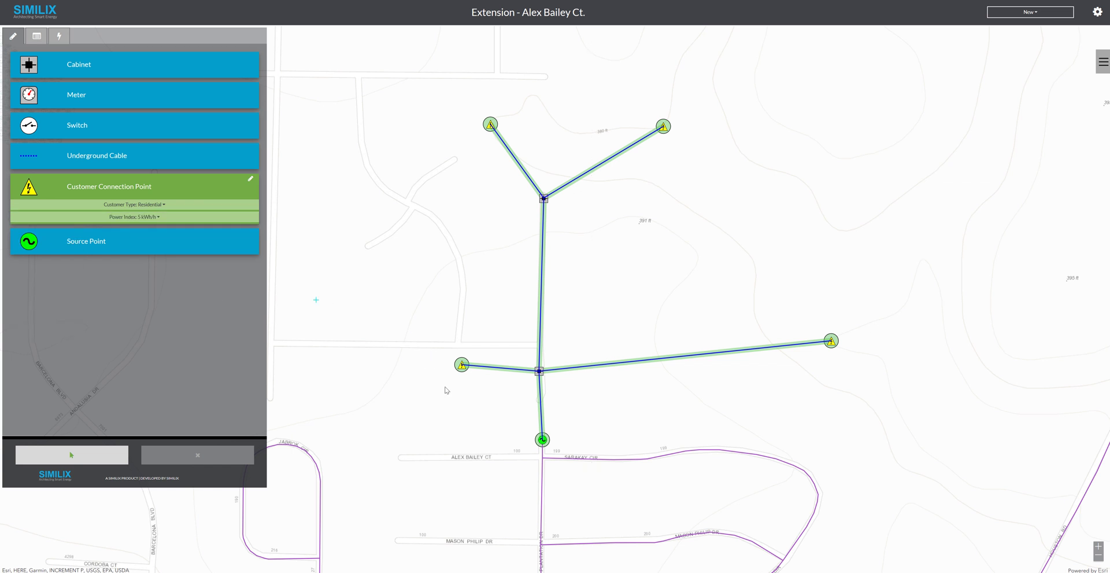
click(472, 424)
click(441, 492)
- Place a single-house cabinet on Alex Bailey Ct between the new customer points and connect it to the source point with 32.0 mm2 underground cable
click(134, 74)
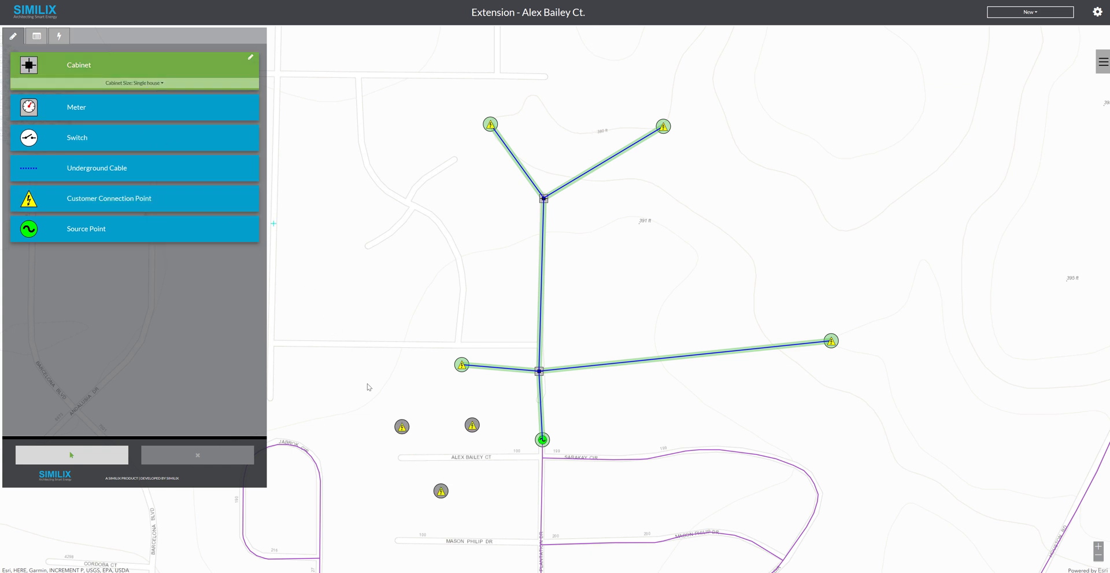
click(440, 454)
click(124, 173)
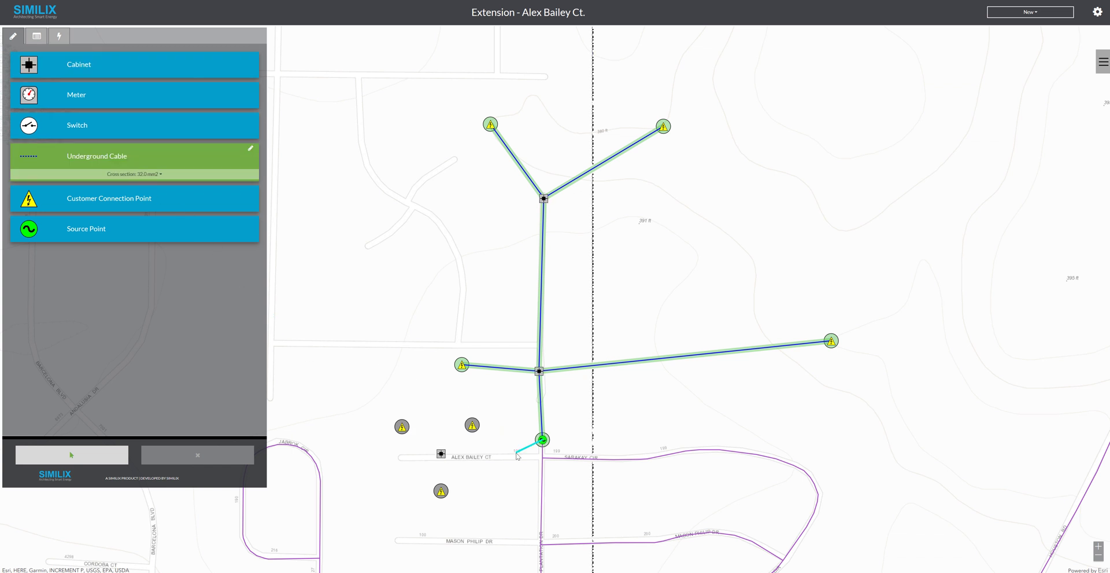
click(516, 454)
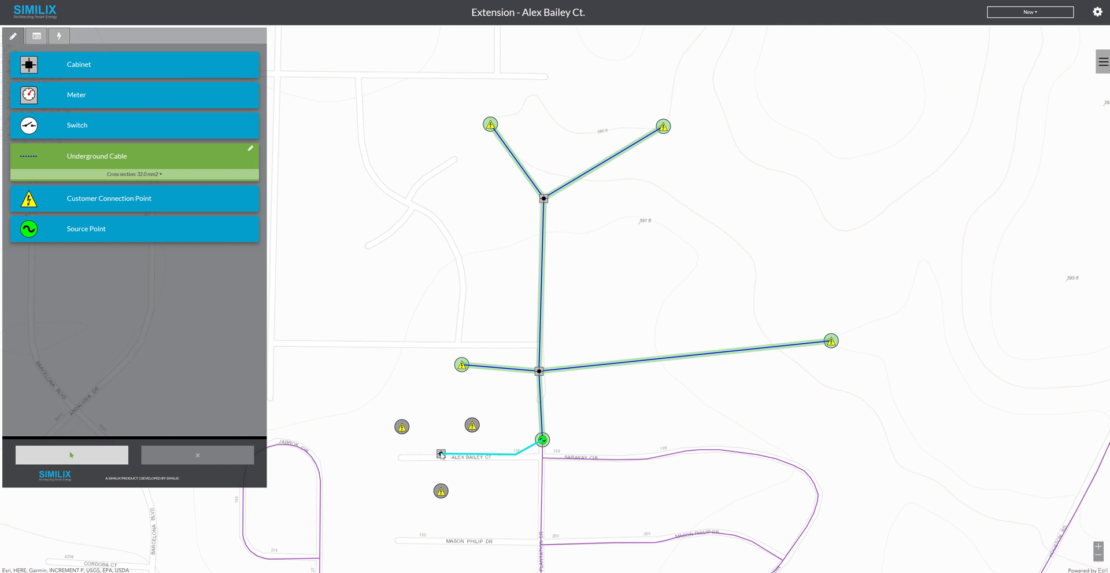
click(440, 454)
- Connect the three new customer connection points to the Alex Bailey Ct cabinet with 16.0 mm2 underground cable
click(176, 173)
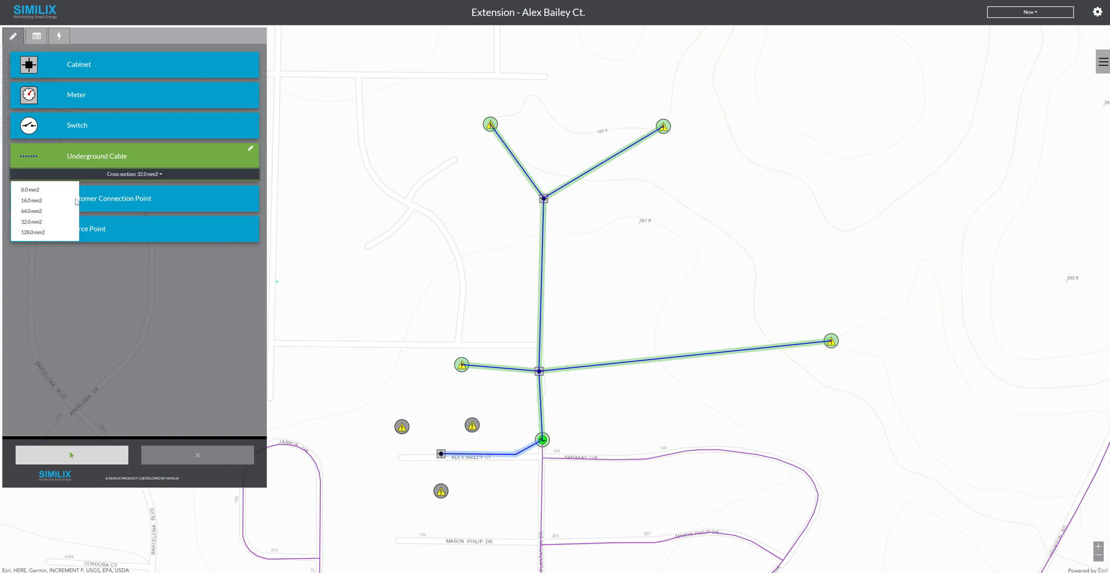
click(62, 200)
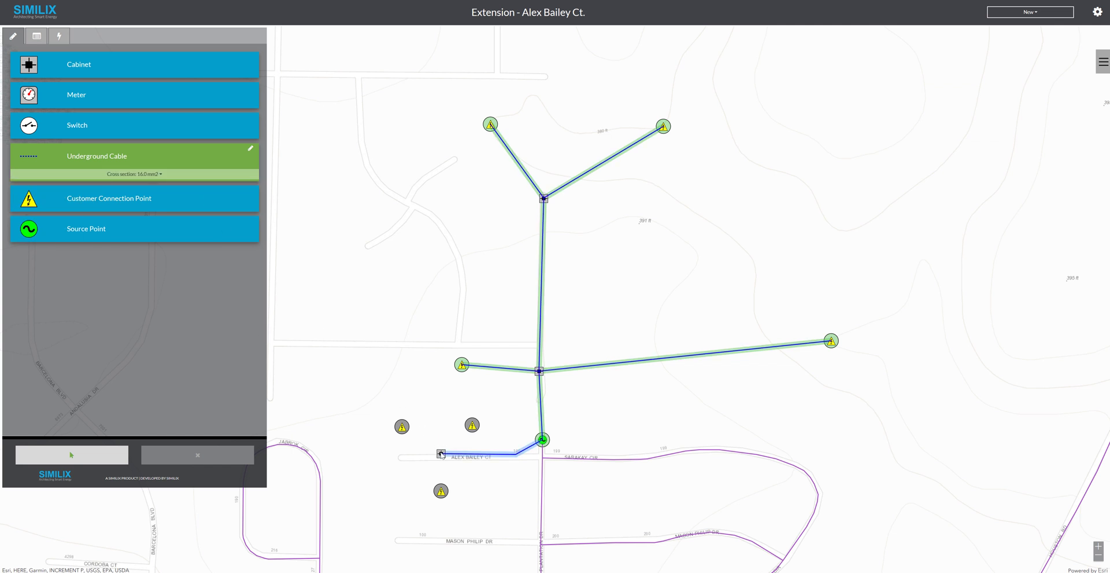
click(441, 454)
click(478, 427)
click(443, 453)
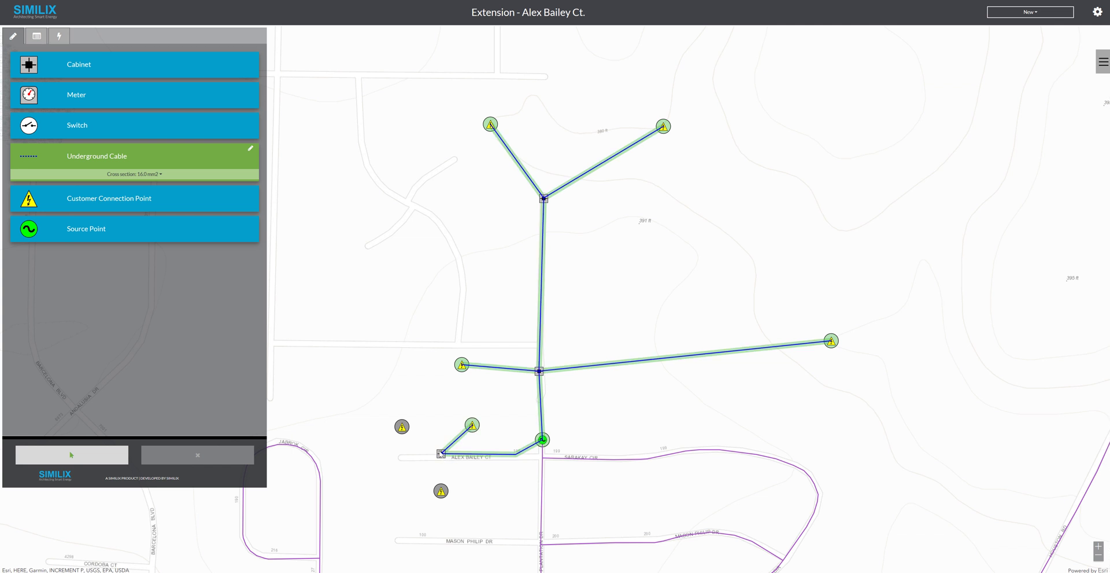
click(405, 429)
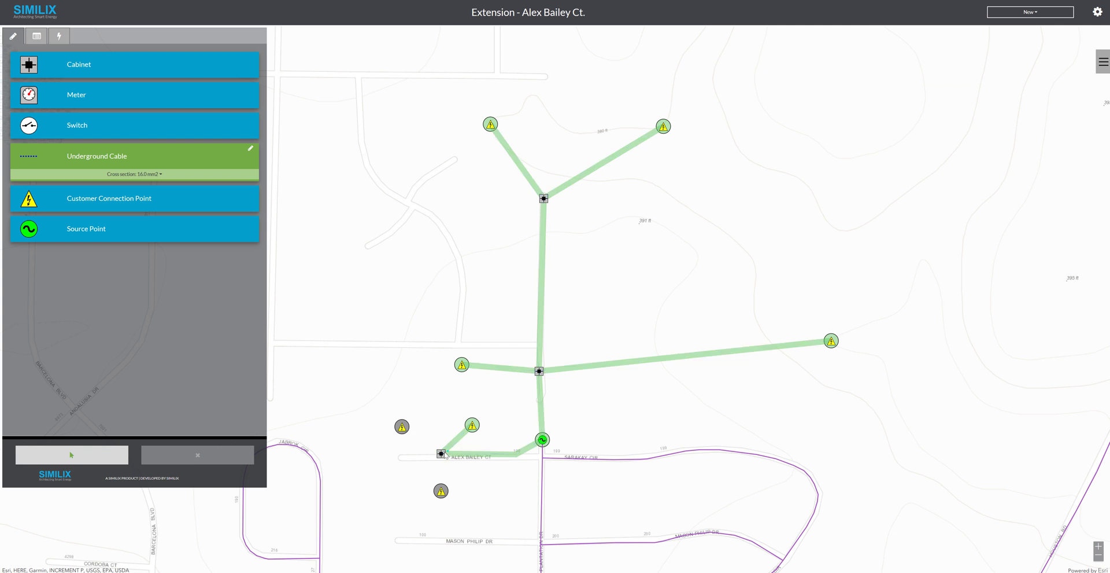
click(441, 454)
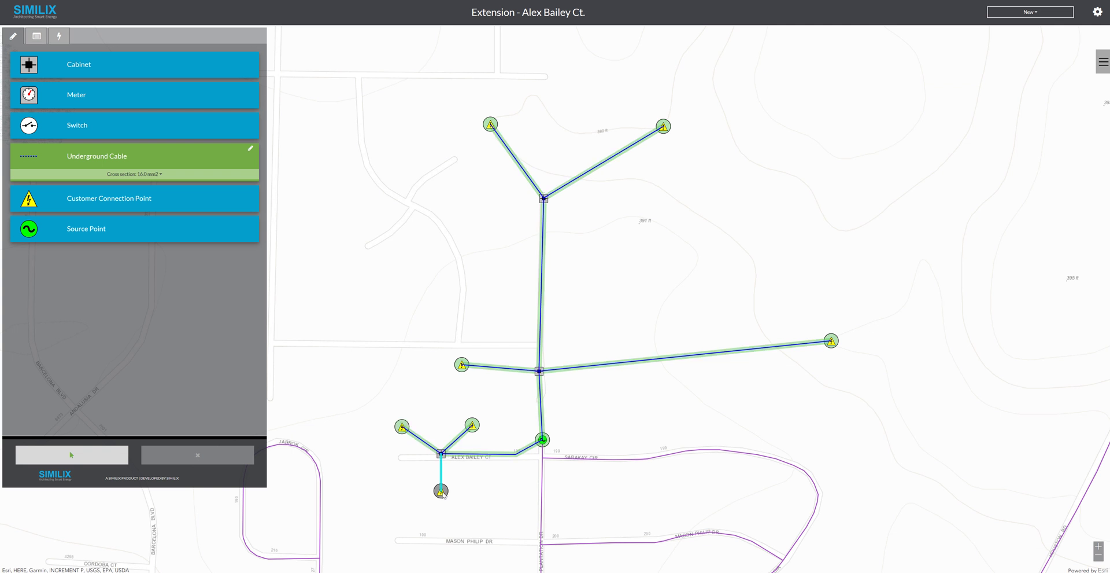
click(441, 491)
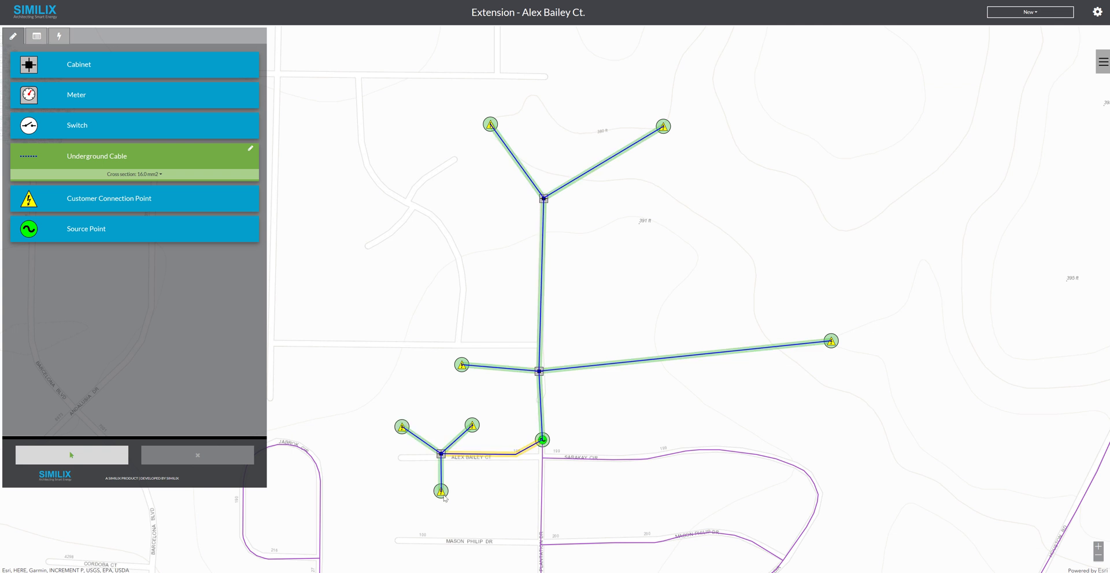